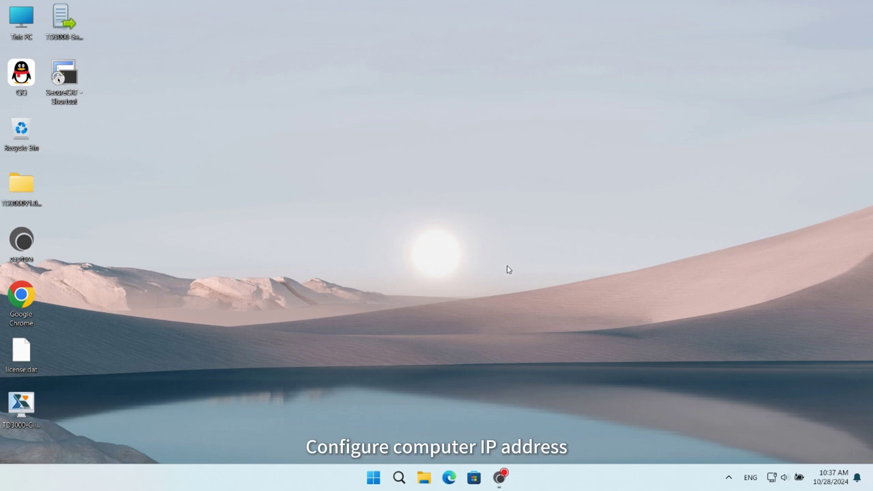
# Open the Ethernet connection's settings from the tray network icon
pyautogui.rightClick(773, 476)
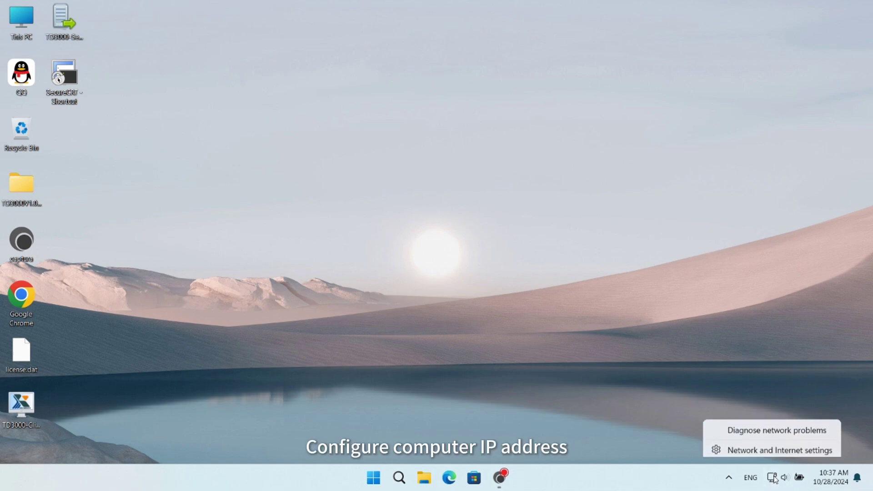
pyautogui.click(752, 447)
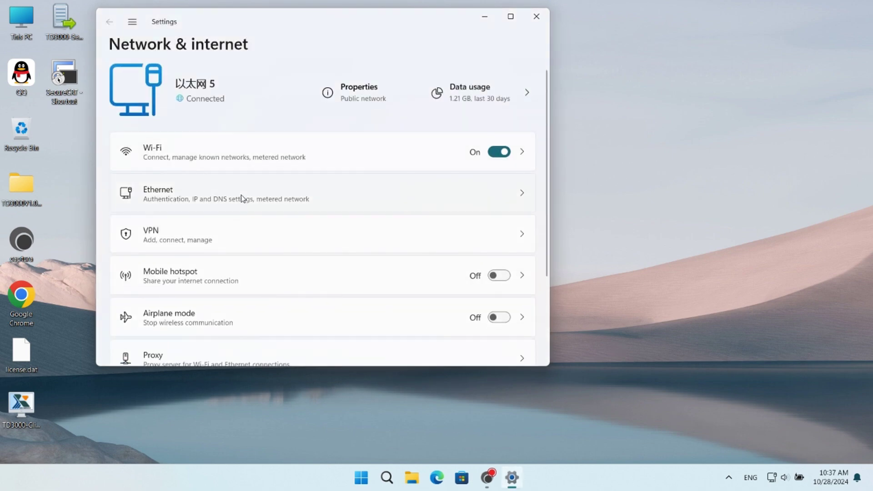
pyautogui.click(243, 196)
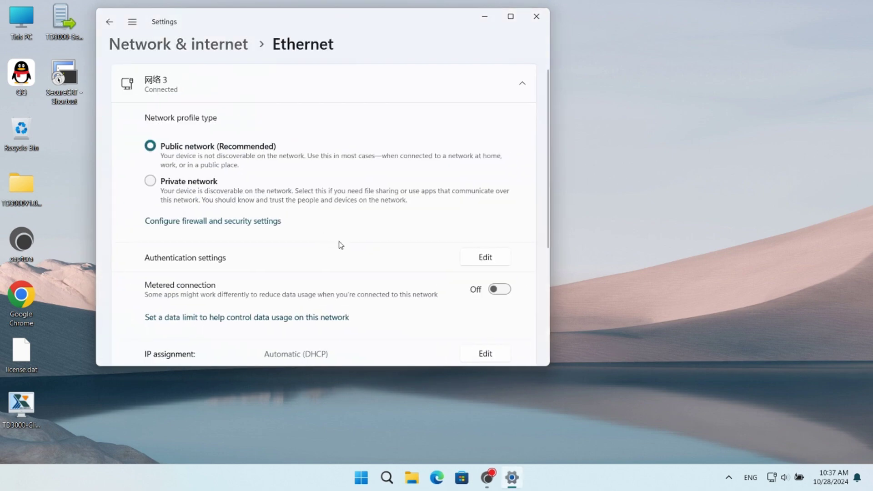
pyautogui.scroll(-1, 371, 260)
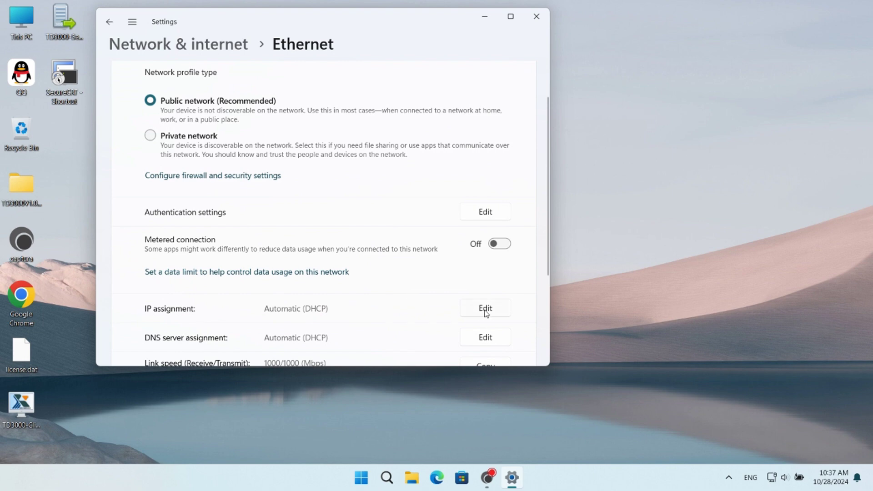
# Set IPv4 to manual with 192.168.0.42 and mask 255.255.255.0, save, and close Settings
pyautogui.click(485, 308)
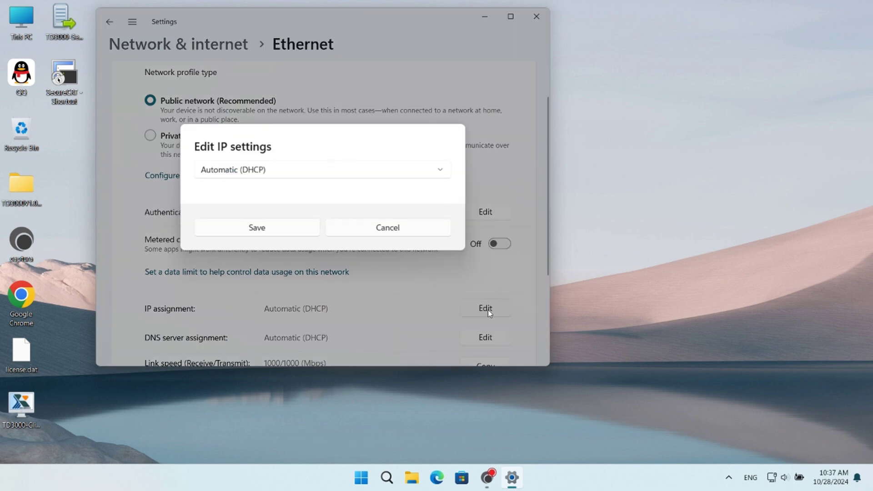
pyautogui.click(439, 172)
pyautogui.click(231, 191)
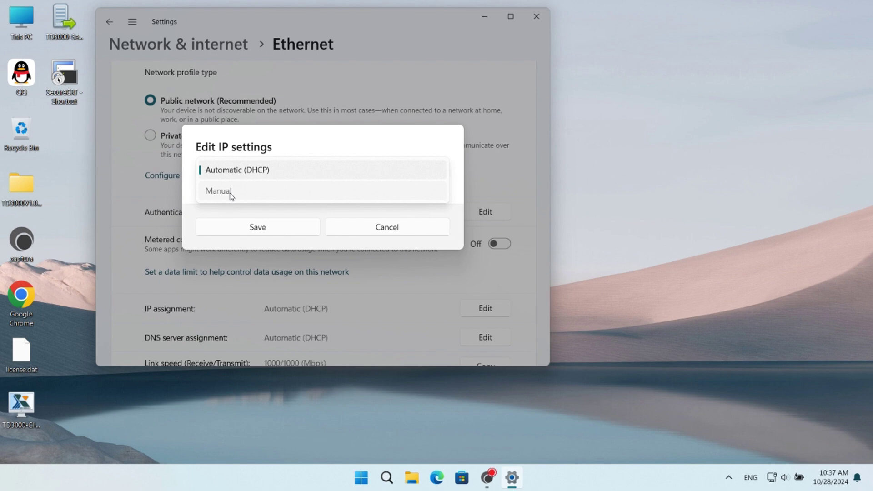
pyautogui.click(215, 174)
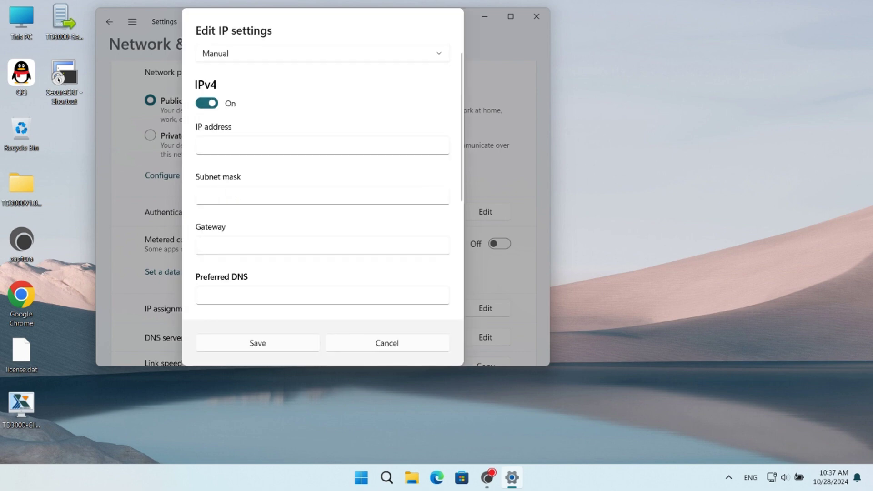
pyautogui.write('192.168.0')
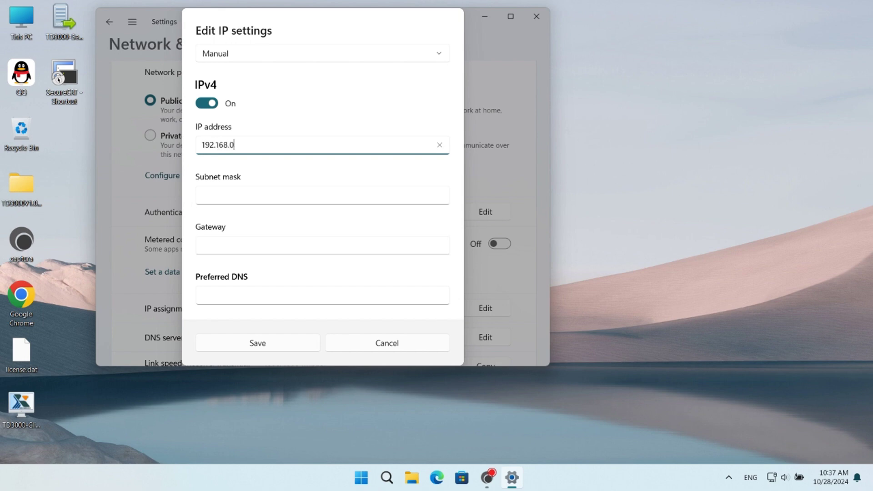
pyautogui.write('.42')
pyautogui.press('Tab')
pyautogui.write('255.25')
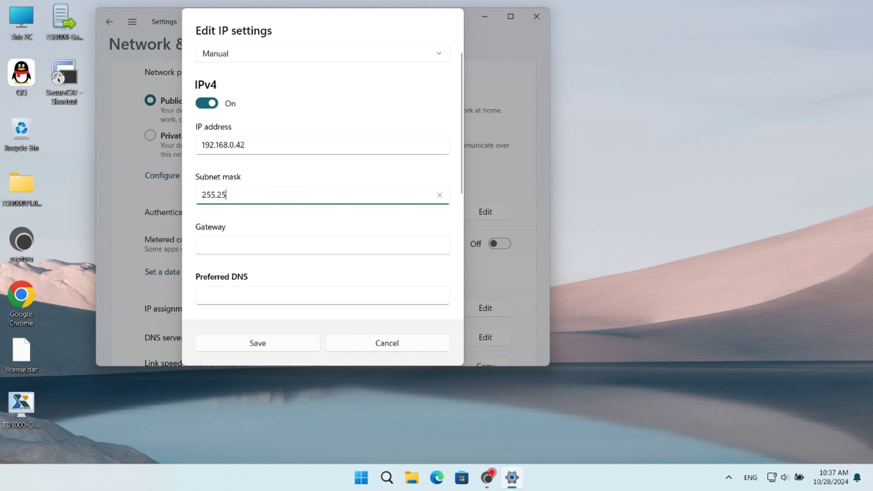
pyautogui.write('5.255.255.0')
pyautogui.click(240, 348)
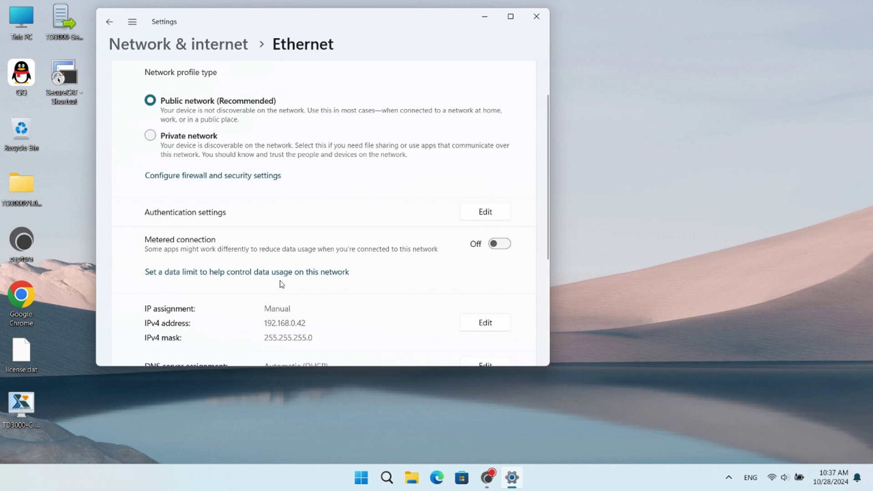
pyautogui.click(536, 20)
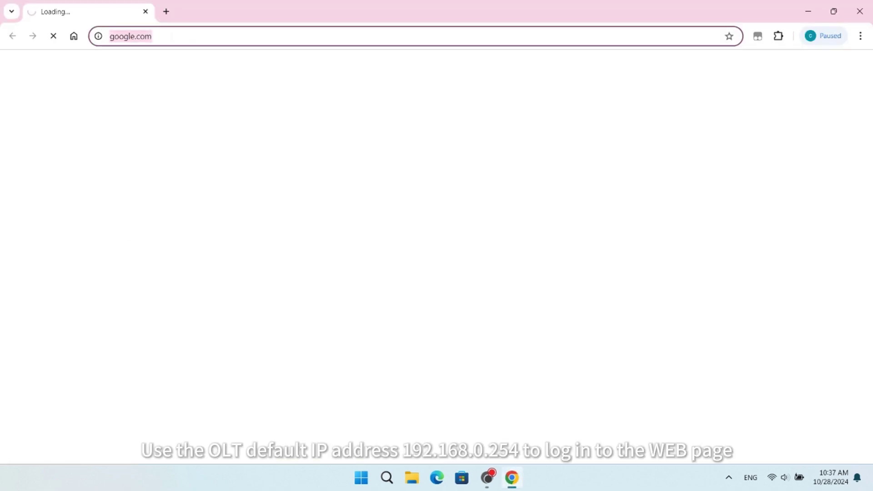
# Load 192.168.0.254 in Chrome, dismiss the translate offer, and enter username admin
pyautogui.write('192.168.0')
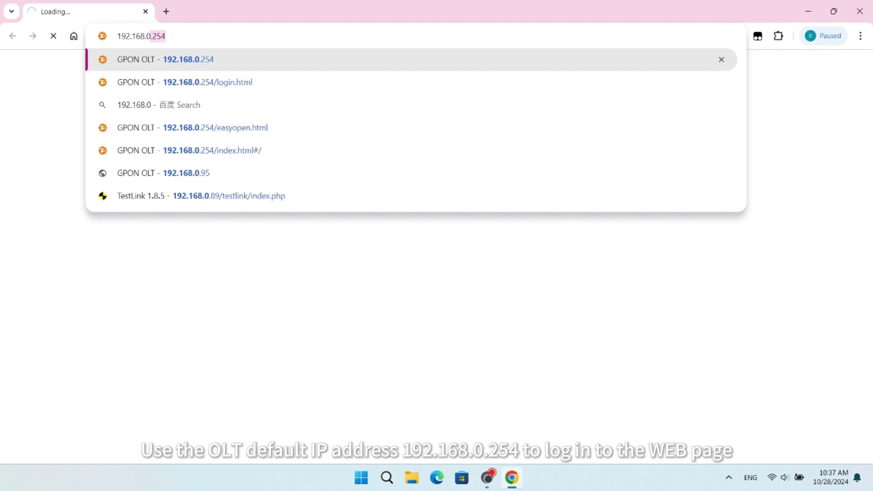
pyautogui.write('.254')
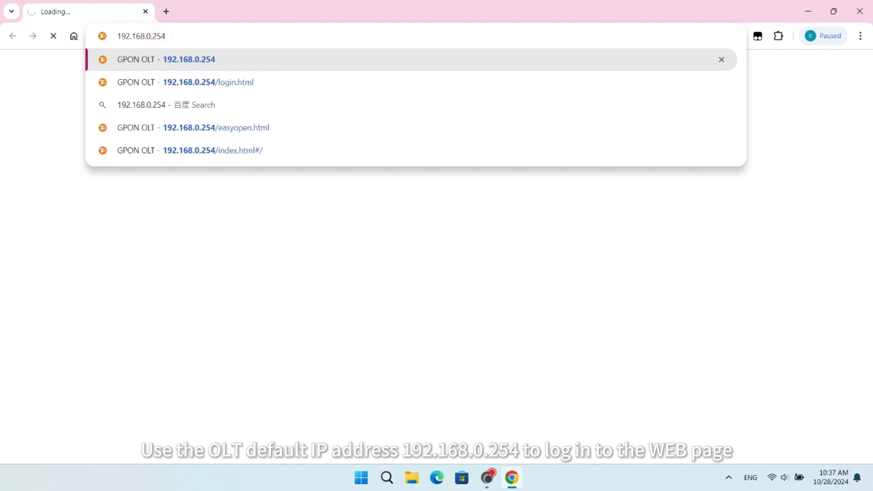
pyautogui.press('Return')
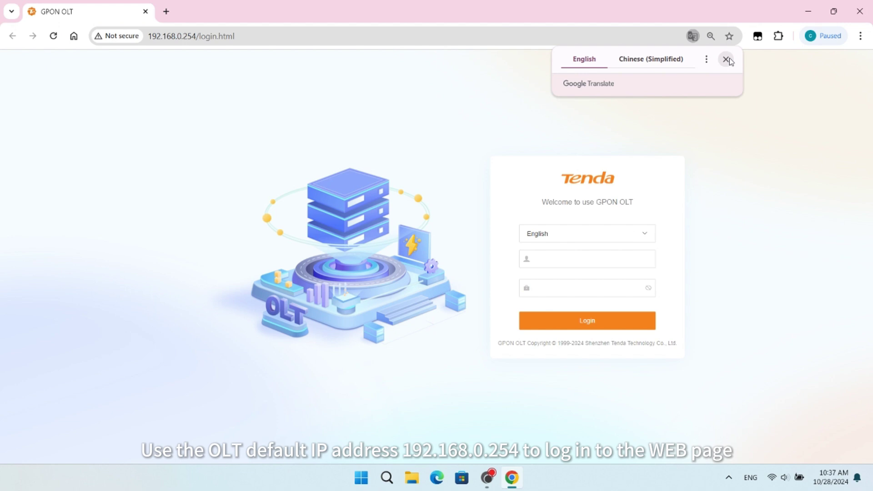
pyautogui.click(727, 60)
pyautogui.click(586, 259)
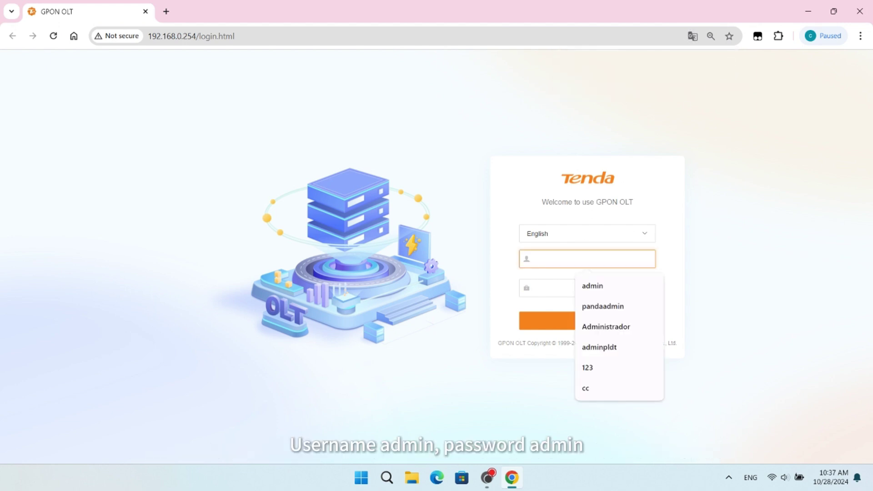
pyautogui.write('admin')
pyautogui.press('Tab')
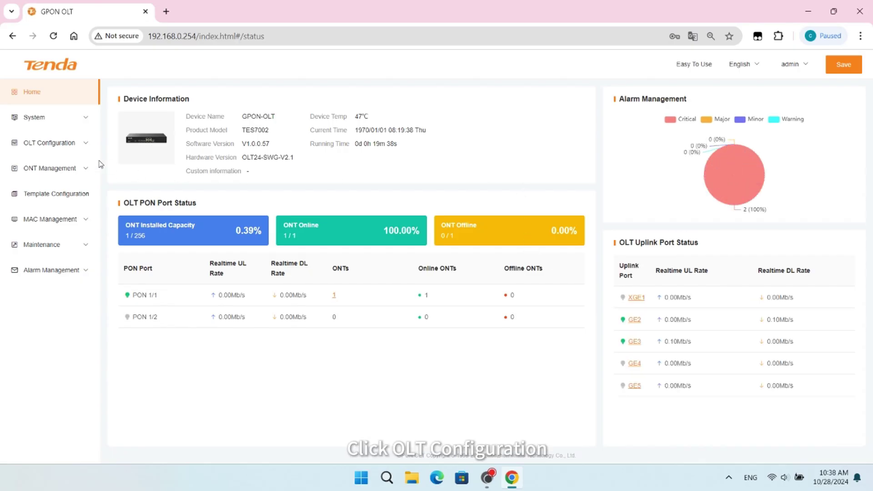
# Go to OLT Configuration > Service VLAN and add a new data-type service VLAN
pyautogui.click(52, 144)
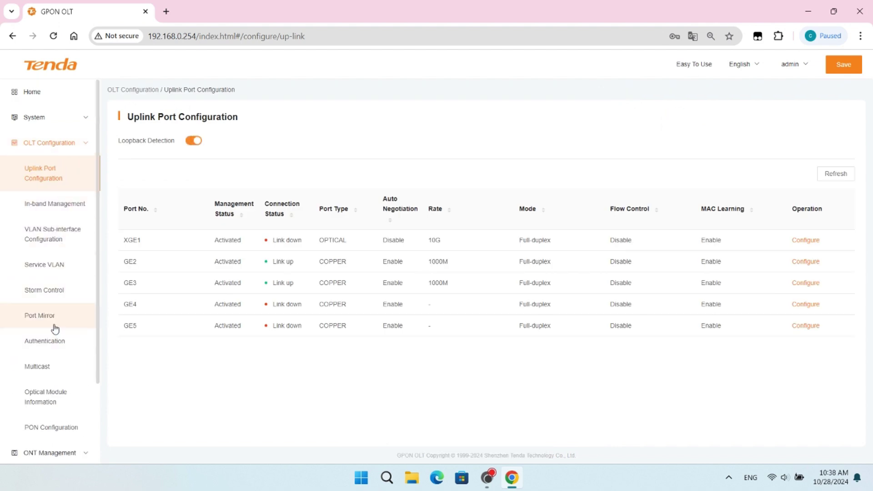
pyautogui.click(45, 271)
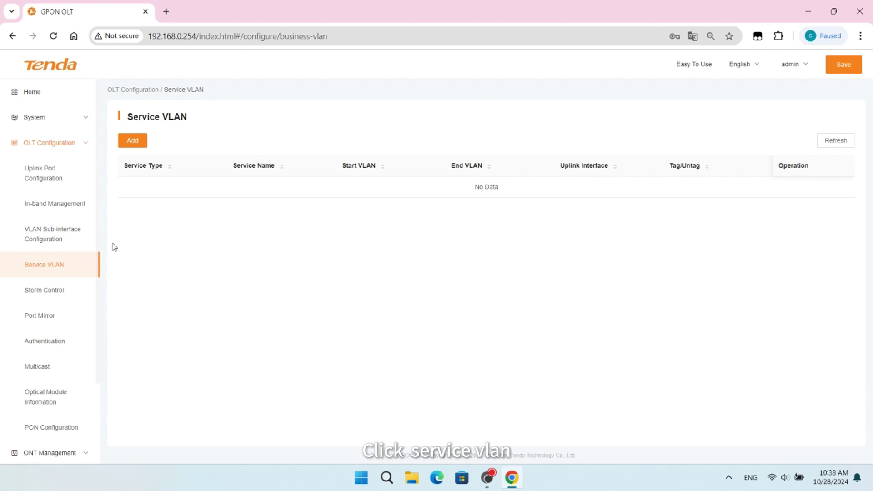
pyautogui.click(133, 142)
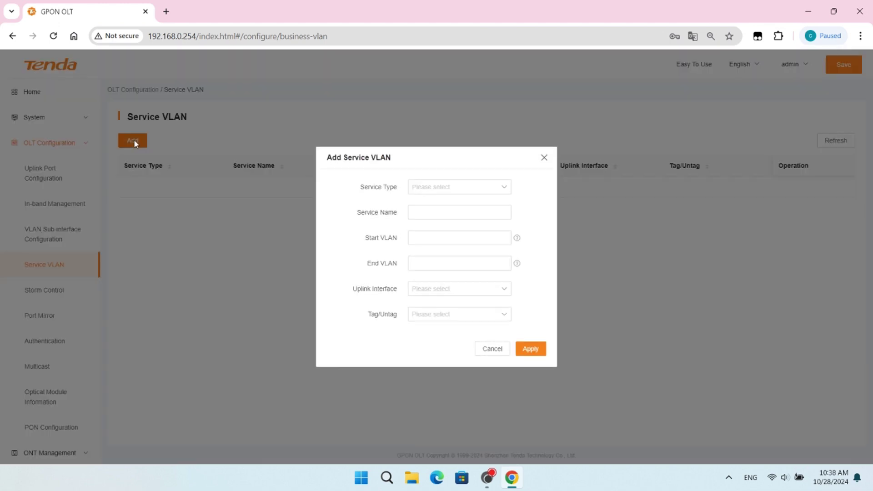
pyautogui.click(506, 189)
pyautogui.click(425, 210)
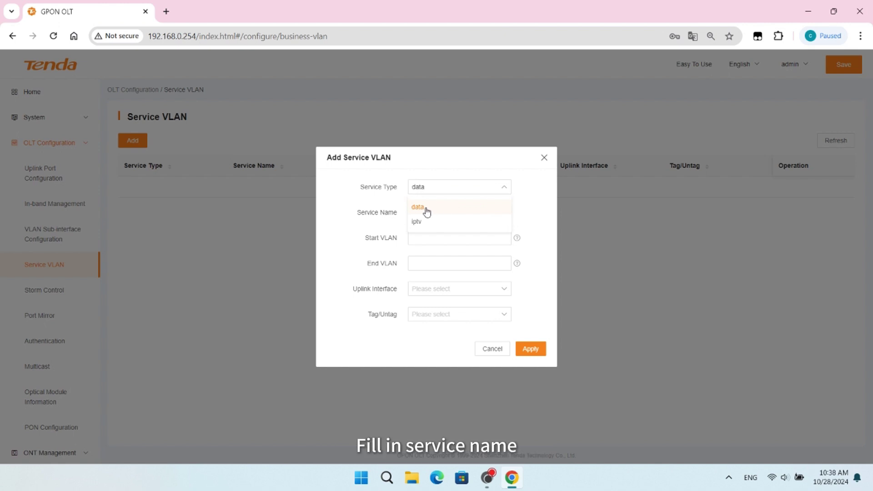
# Name it test, VLAN 100 to 100, uplink GE2, untag, and apply
pyautogui.click(426, 212)
pyautogui.write('te')
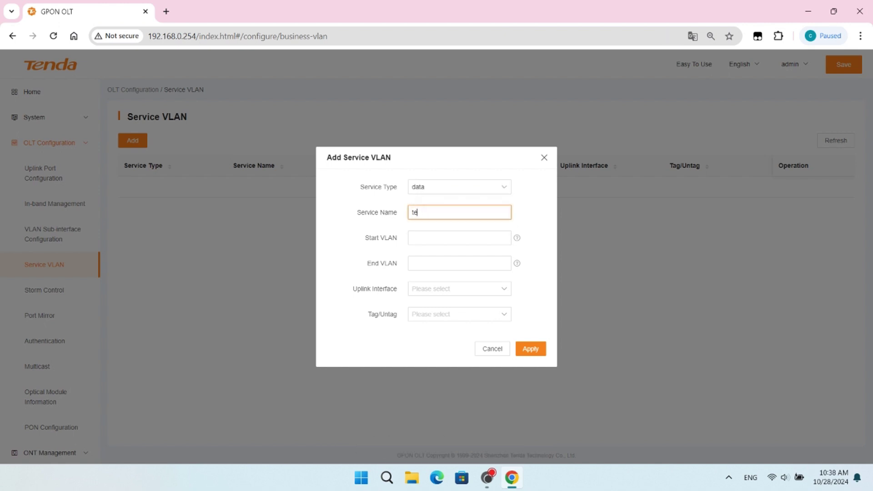
pyautogui.write('st')
pyautogui.click(424, 238)
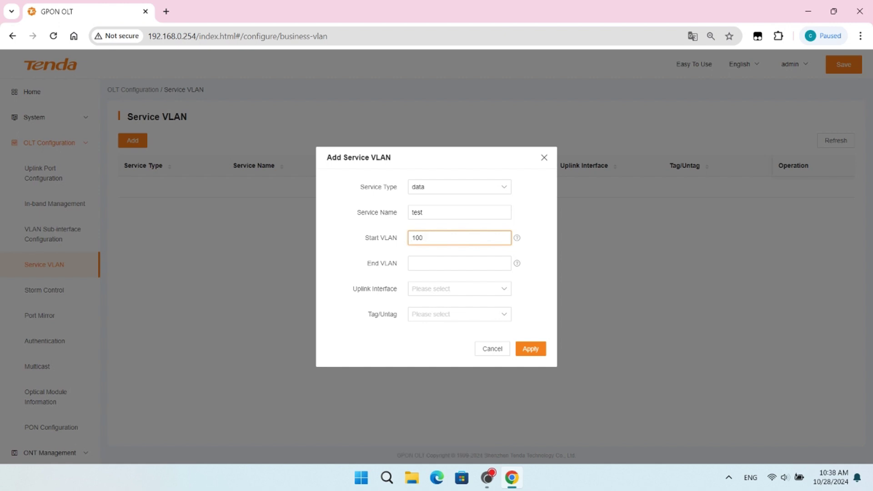
pyautogui.click(430, 263)
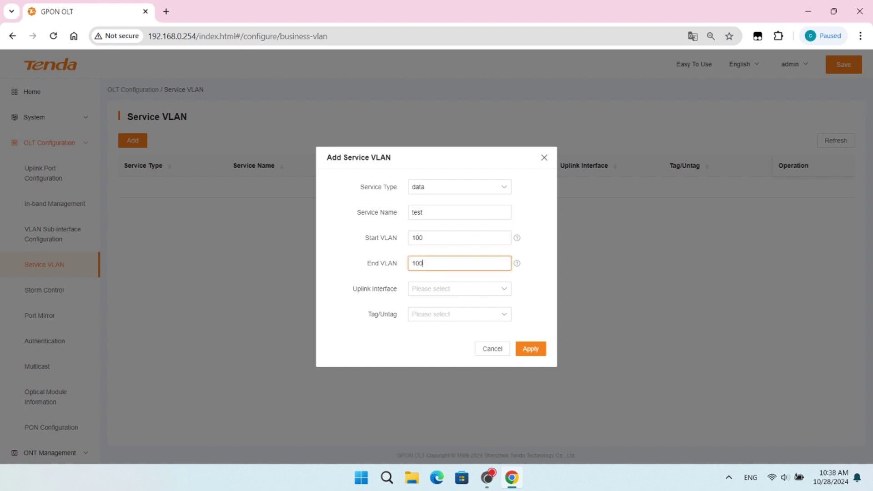
pyautogui.click(430, 293)
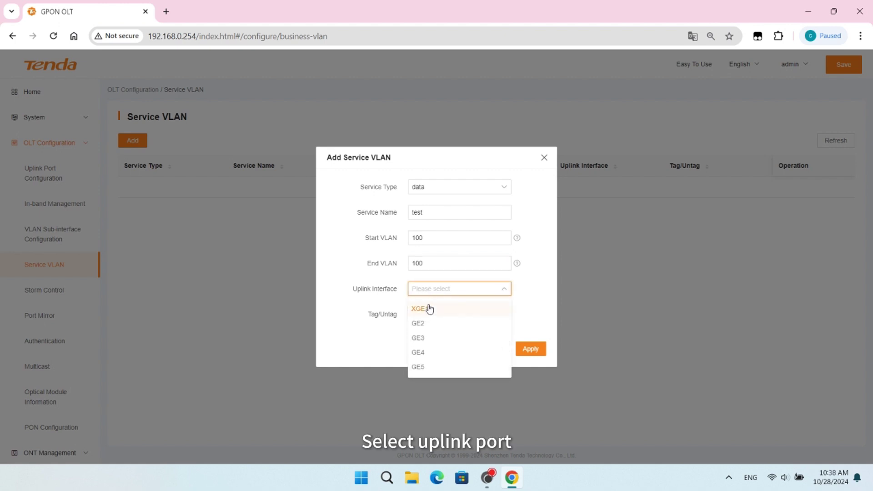
pyautogui.click(424, 327)
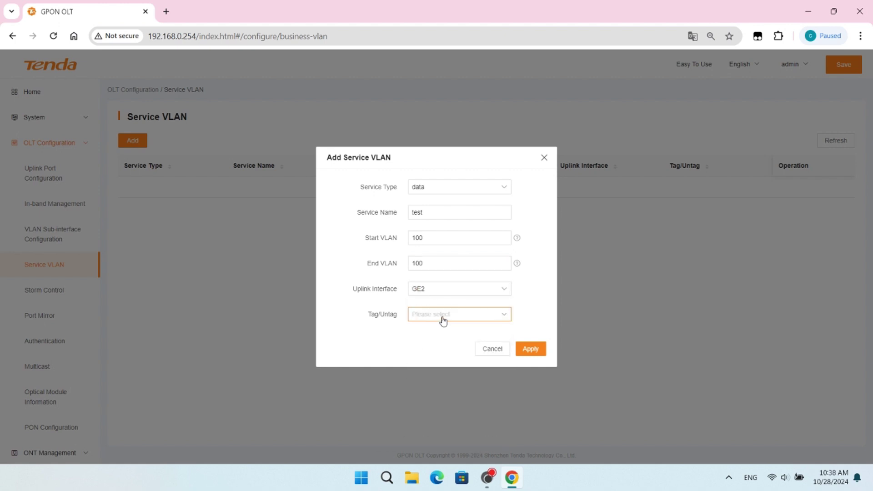
pyautogui.click(440, 318)
pyautogui.click(420, 350)
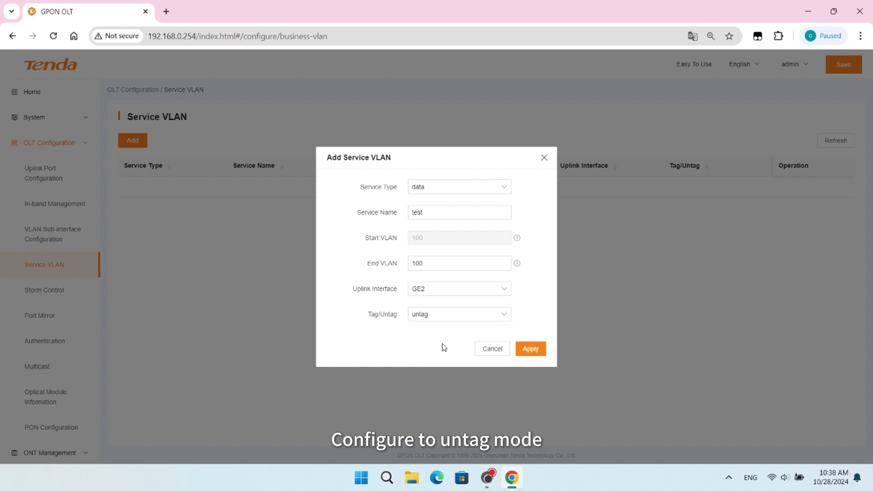
pyautogui.click(530, 350)
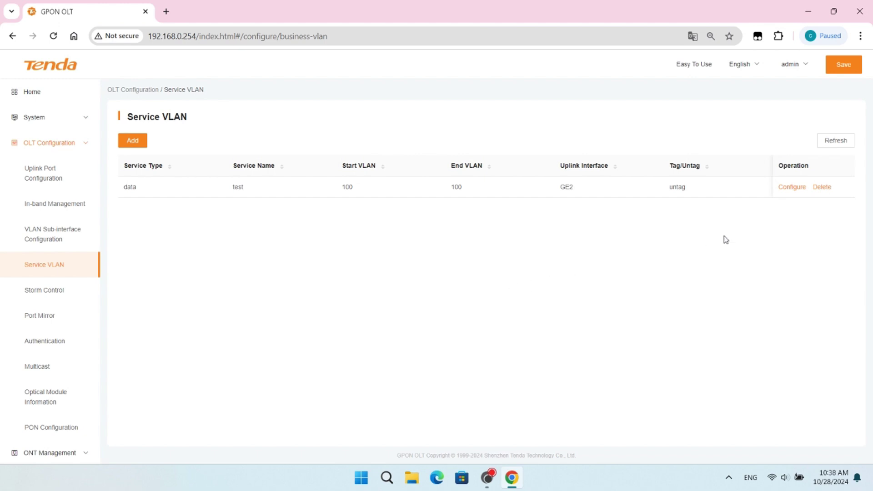
# Save the OLT configuration
pyautogui.click(843, 68)
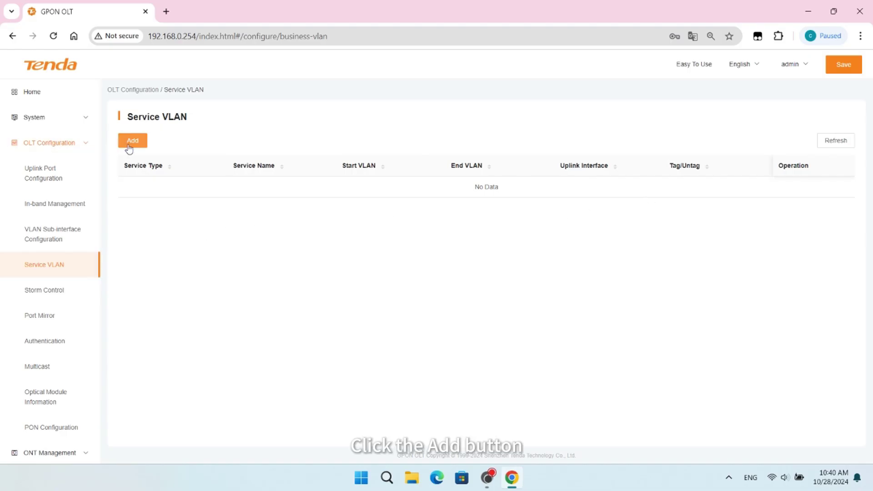
# Start a new data-type service VLAN named test
pyautogui.click(134, 143)
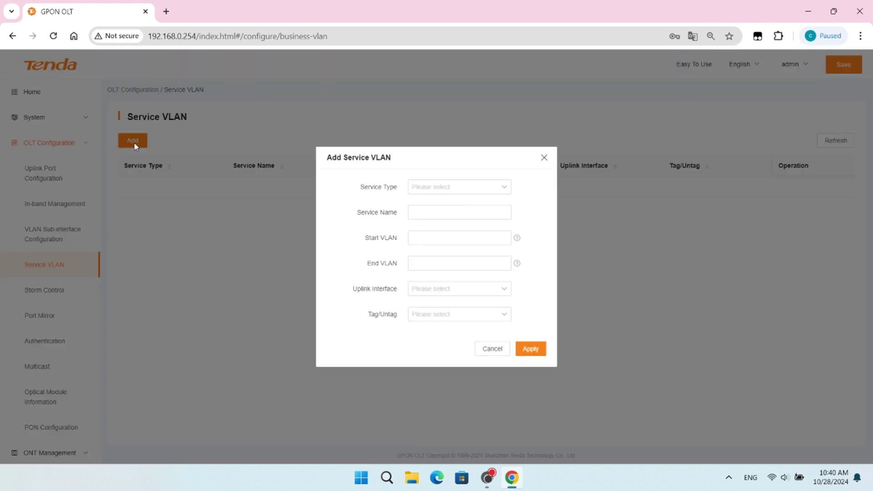
pyautogui.click(502, 189)
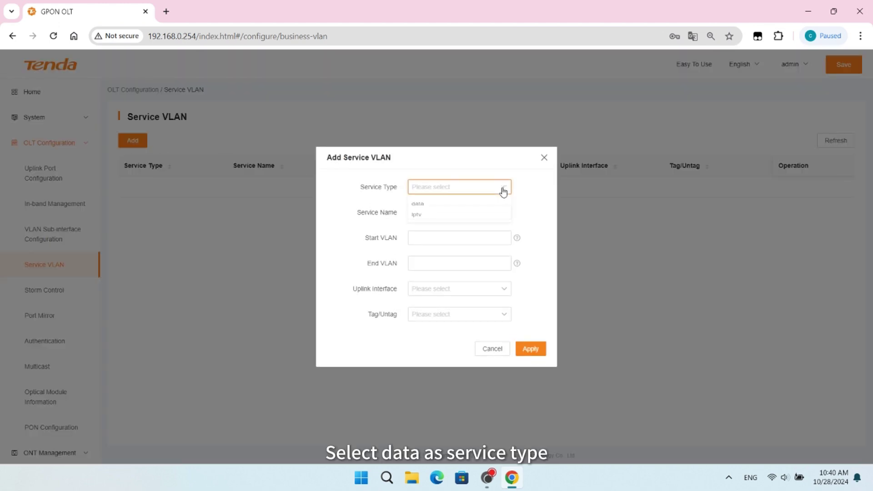
pyautogui.click(480, 208)
pyautogui.click(480, 212)
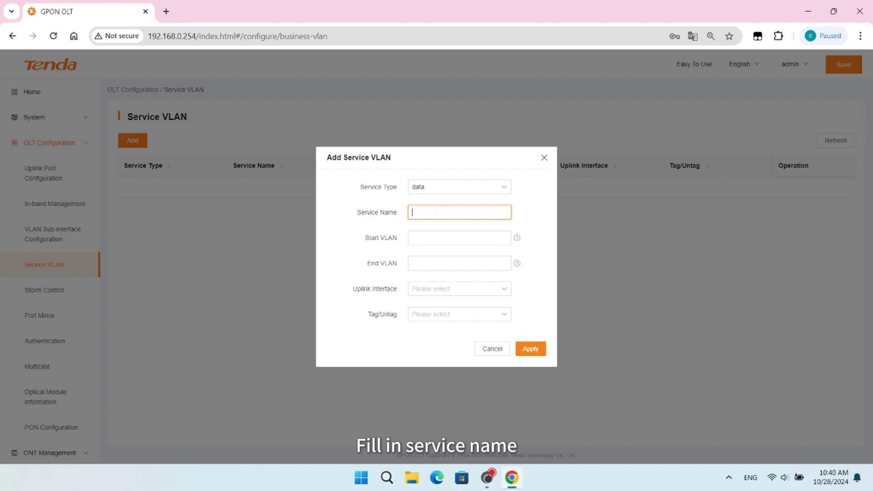
pyautogui.write('t')
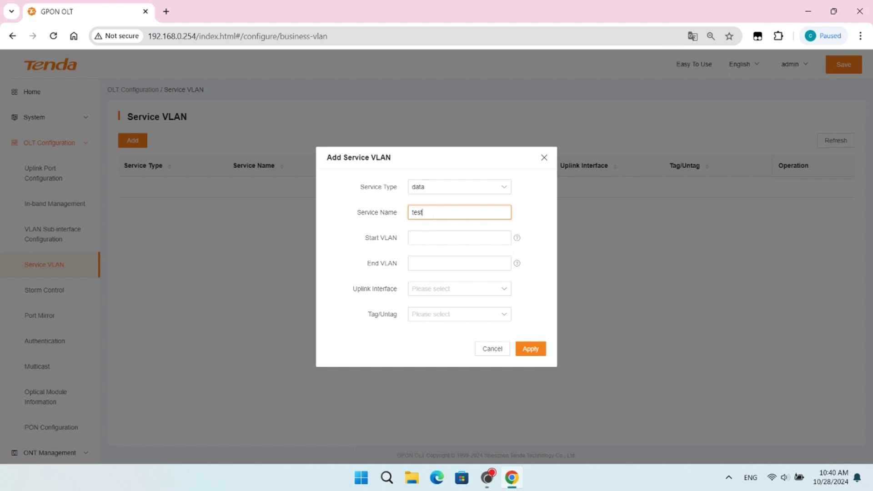
pyautogui.write('est')
# Set VLANs 200–210 on uplink GE2 in tag mode and apply
pyautogui.click(459, 238)
pyautogui.write('2')
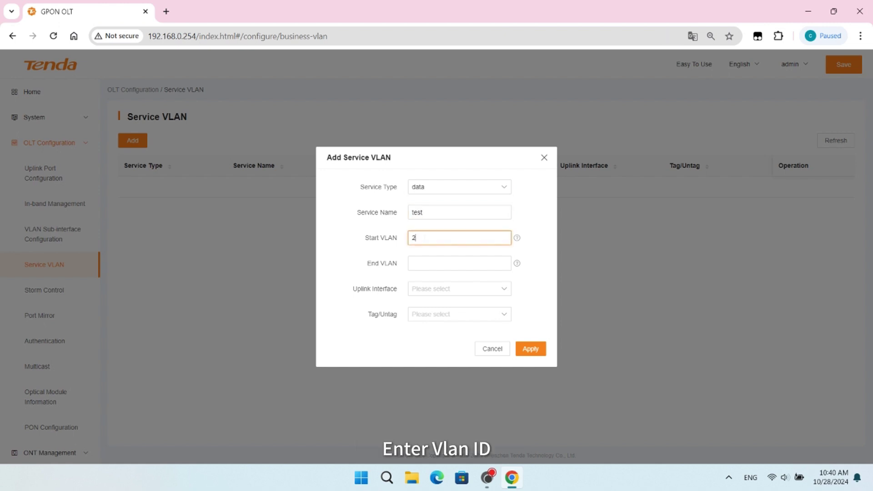
pyautogui.write('00')
pyautogui.click(459, 263)
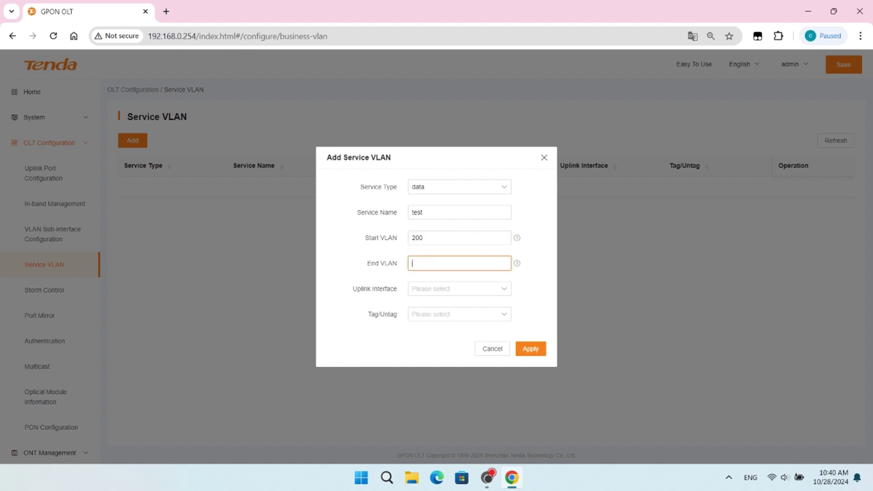
pyautogui.write('210')
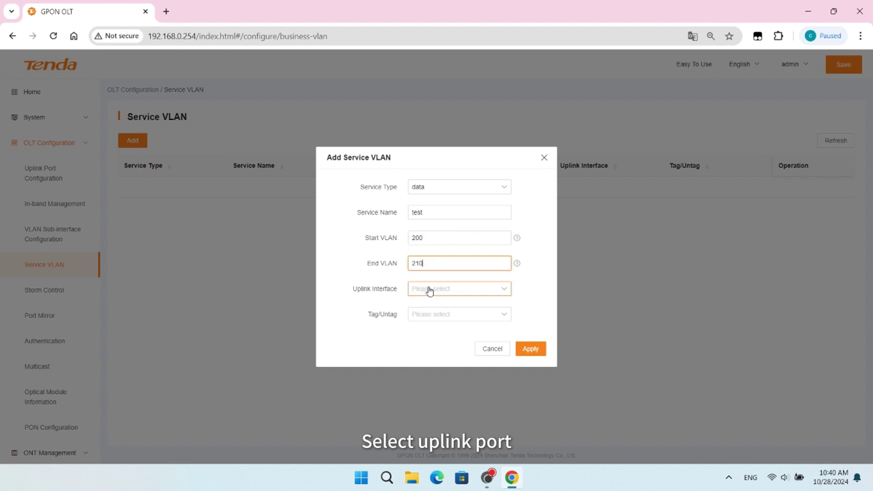
pyautogui.click(428, 293)
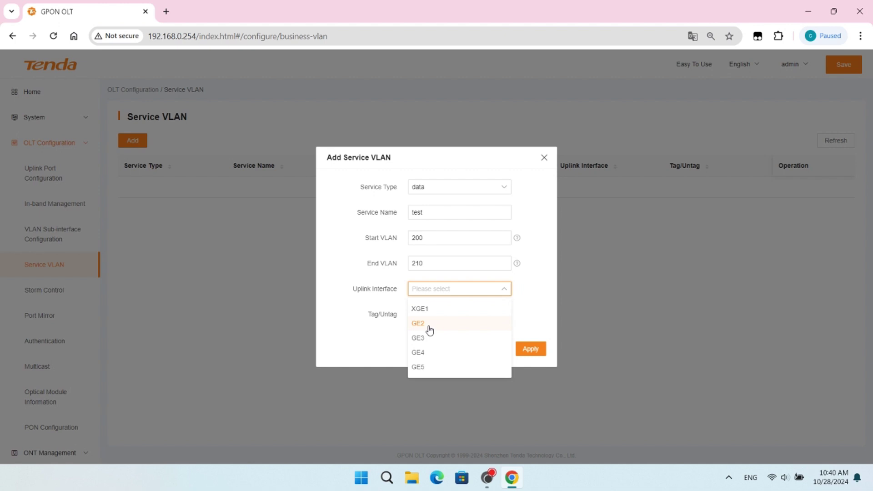
pyautogui.click(430, 326)
pyautogui.click(466, 318)
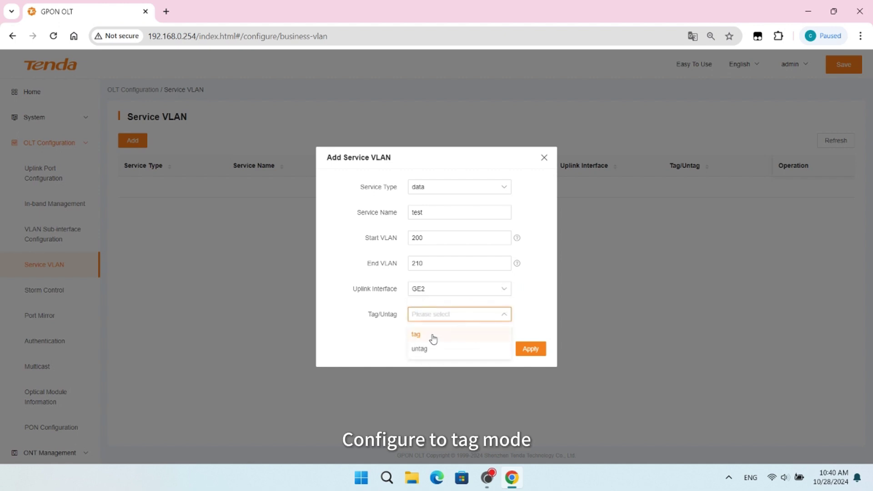
pyautogui.click(433, 337)
pyautogui.click(531, 350)
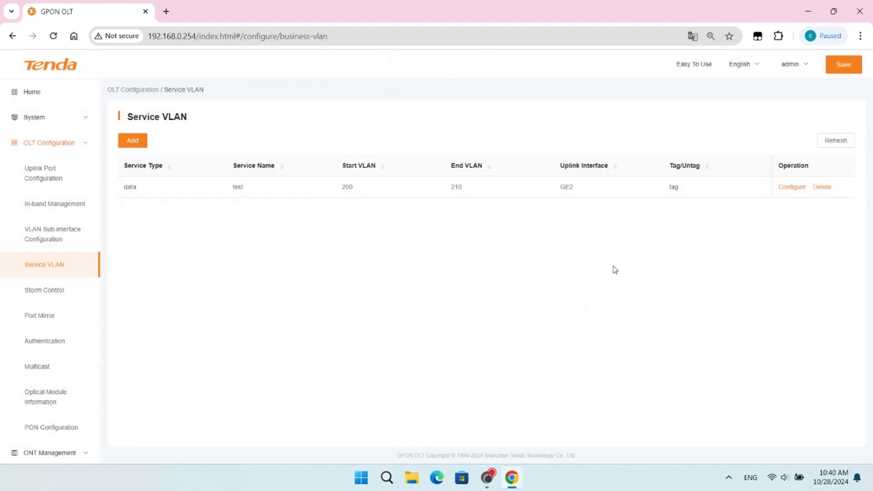
# Save the configuration and log out, confirming the save prompt
pyautogui.click(844, 68)
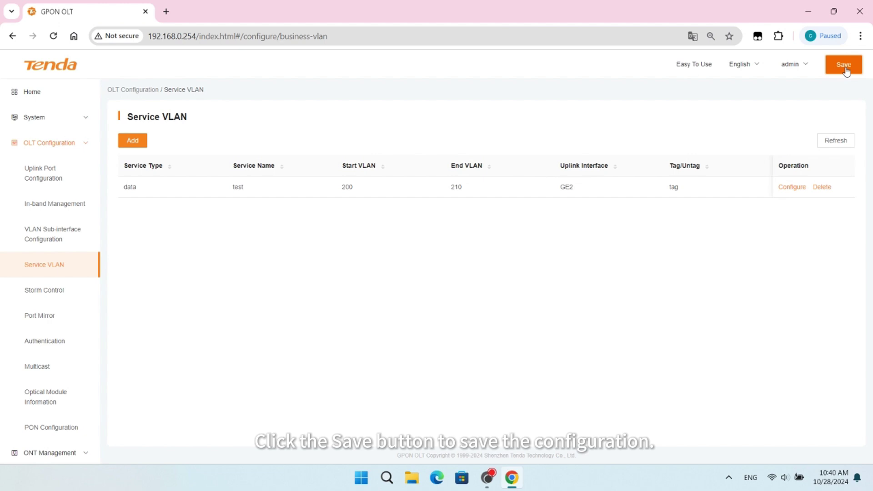
pyautogui.moveTo(795, 68)
pyautogui.click(791, 93)
pyautogui.click(501, 283)
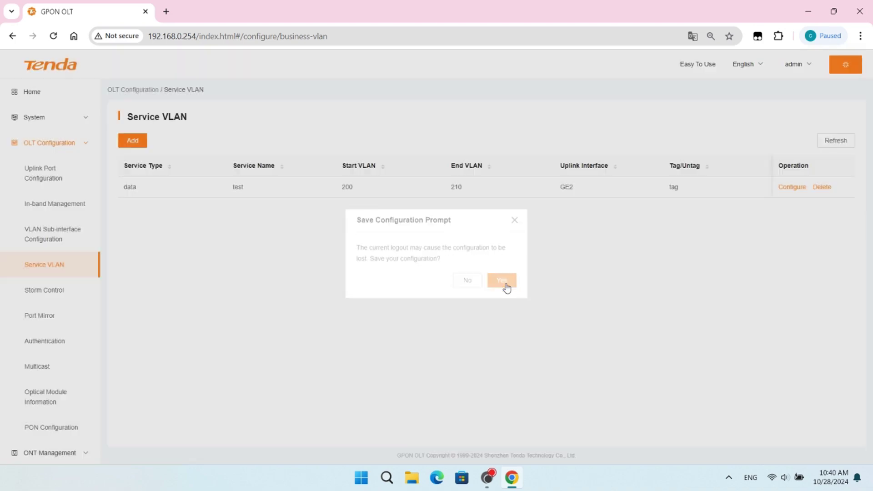